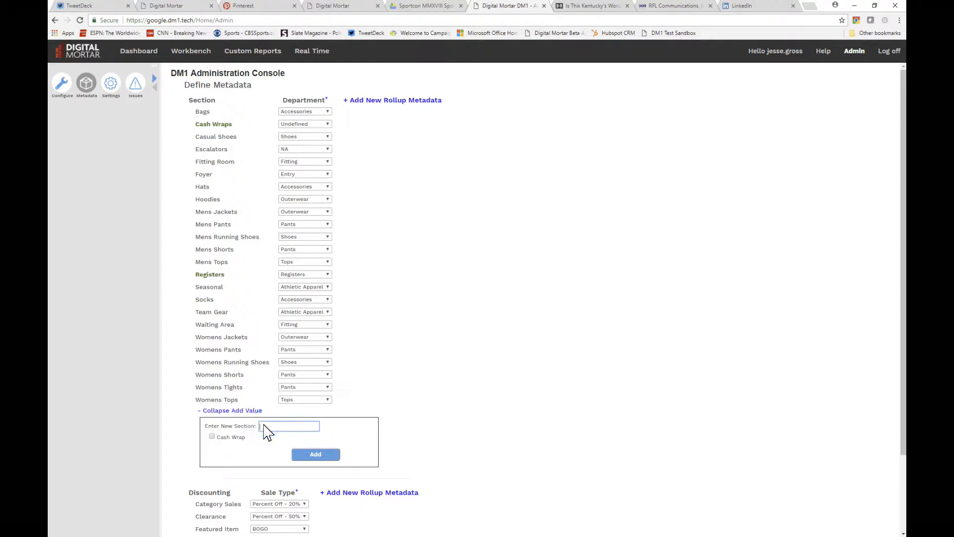
- Add a new section named Coffee Bar, leaving it unmarked as a cash wrap
text(Ca)
text(ffee Bar)
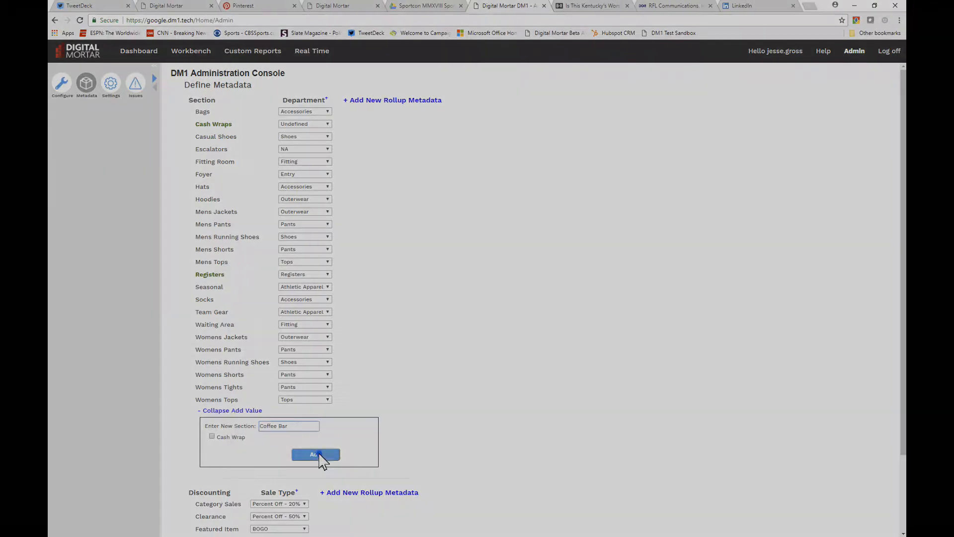
click(316, 454)
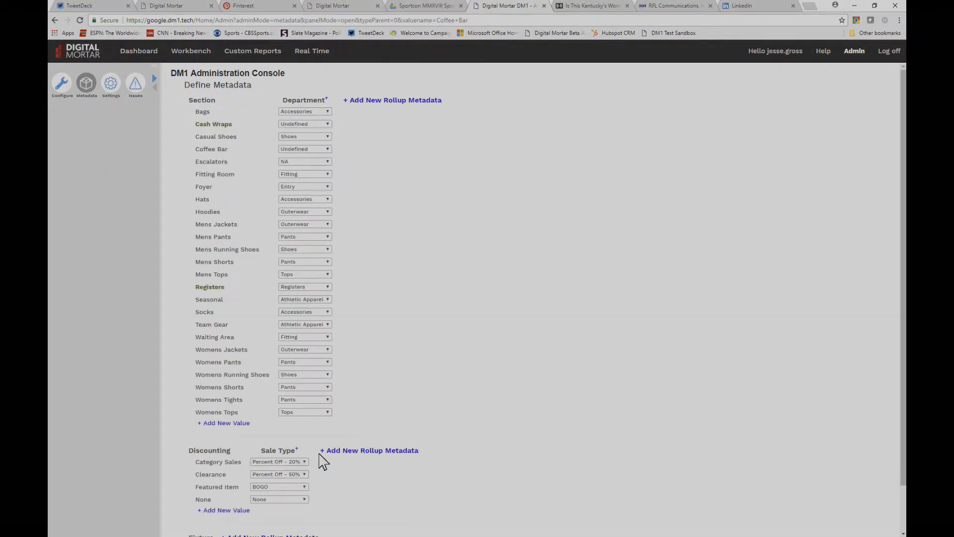
- Add Food Services as a new value in the Department roll-up and save the roll-up
click(329, 150)
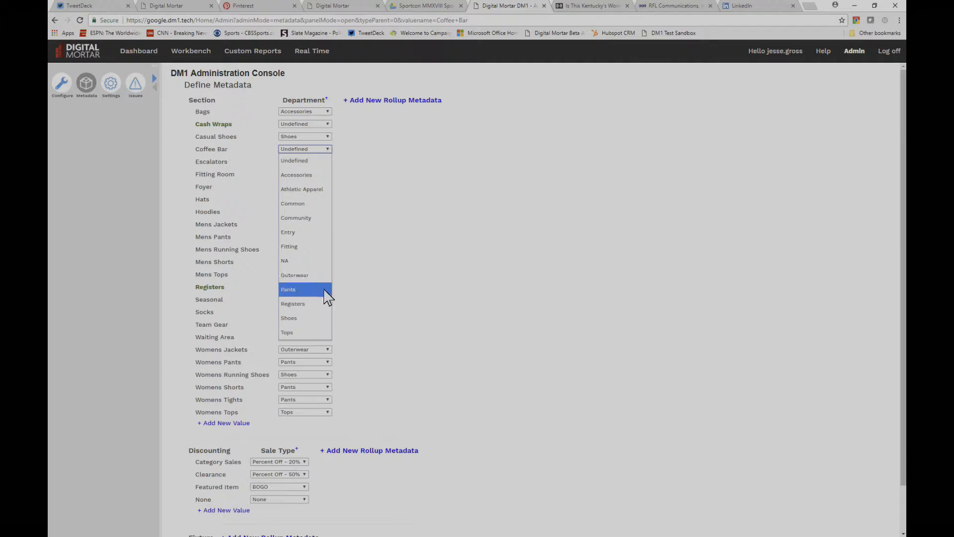
click(377, 278)
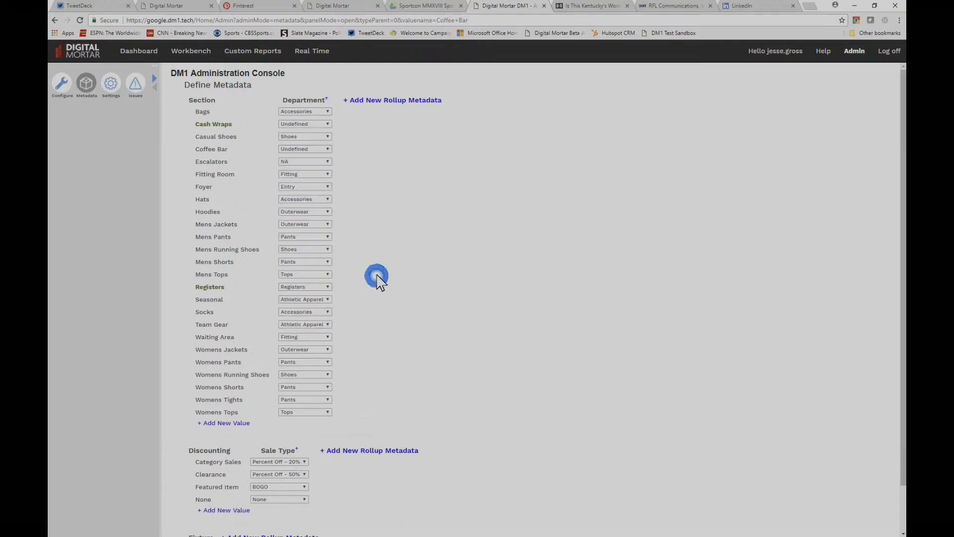
click(326, 100)
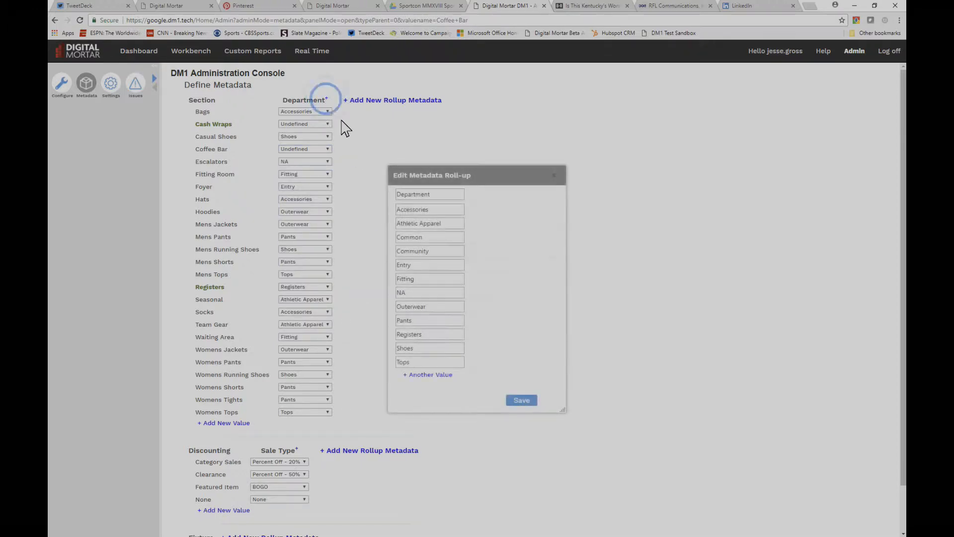
click(422, 376)
click(422, 377)
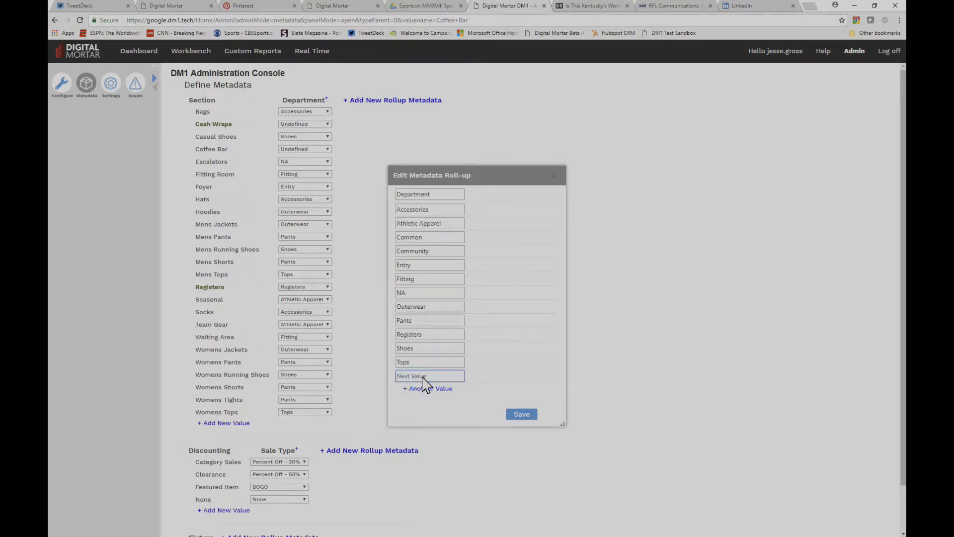
text(Food Services)
click(520, 413)
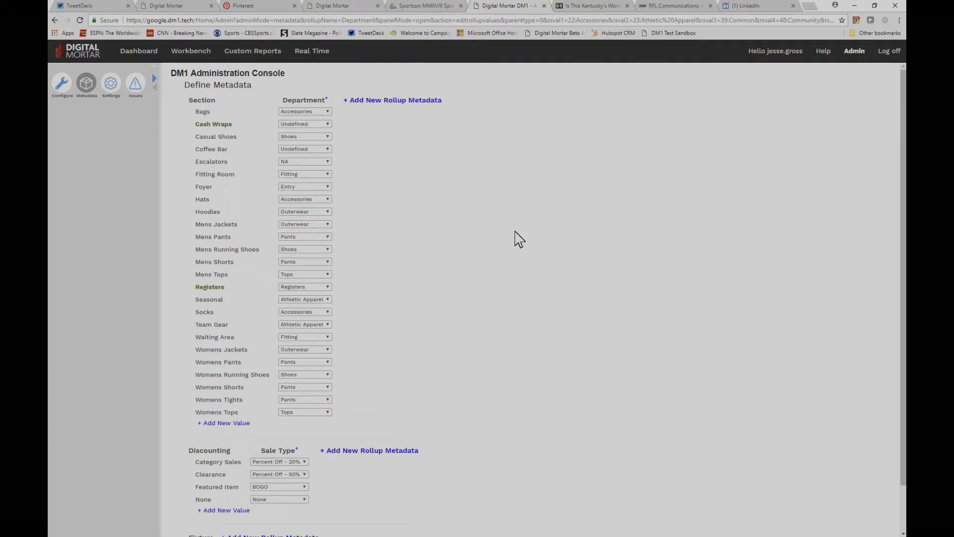
- Assign the Coffee Bar section to the Food Services department and save all metadata
click(329, 150)
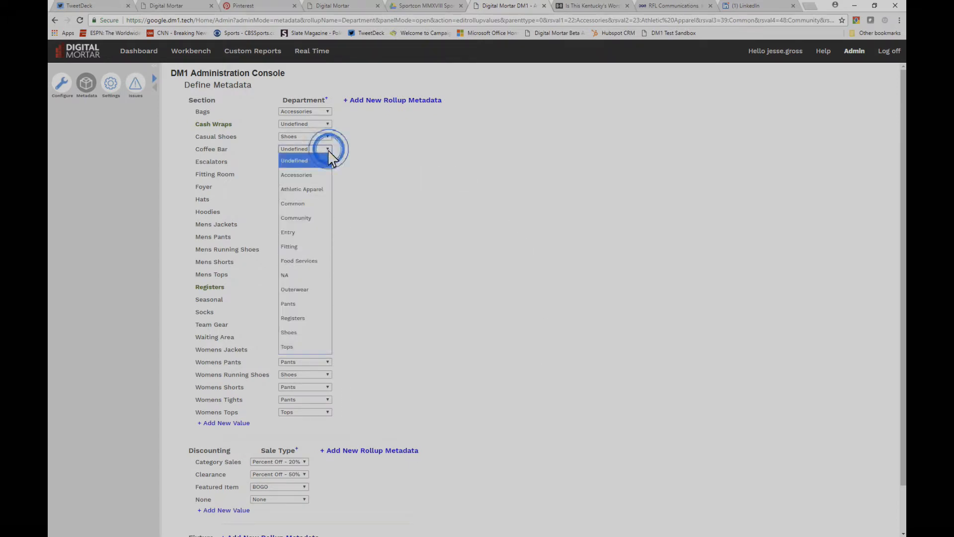
click(319, 261)
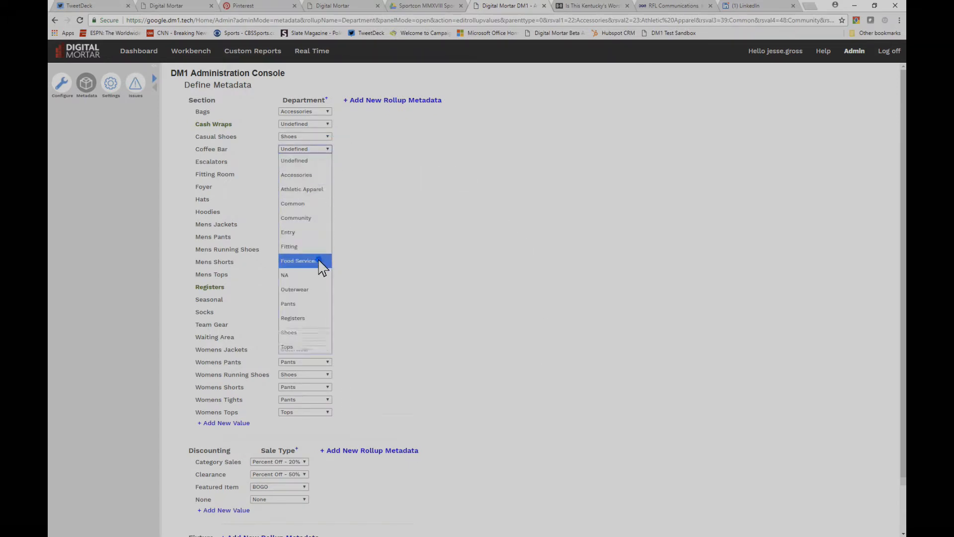
click(363, 264)
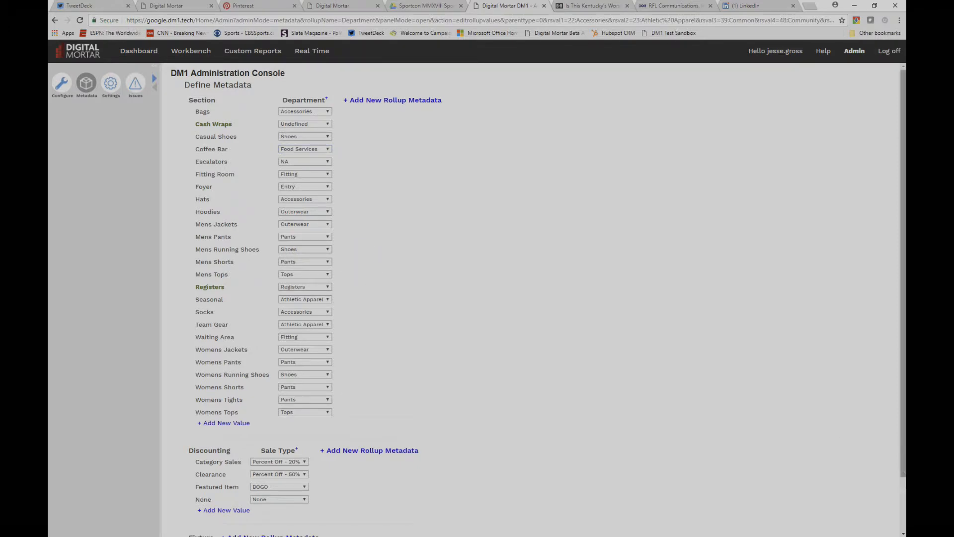
click(904, 512)
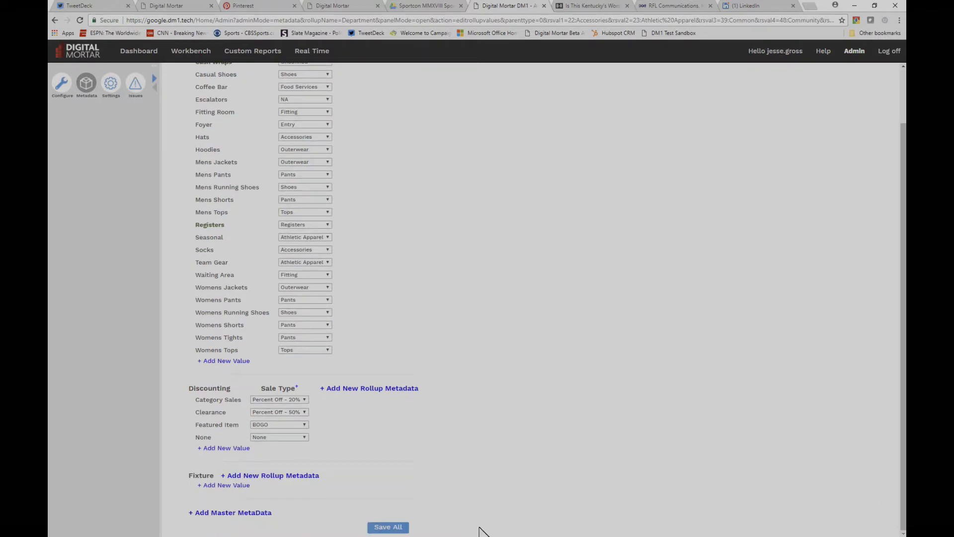
click(388, 528)
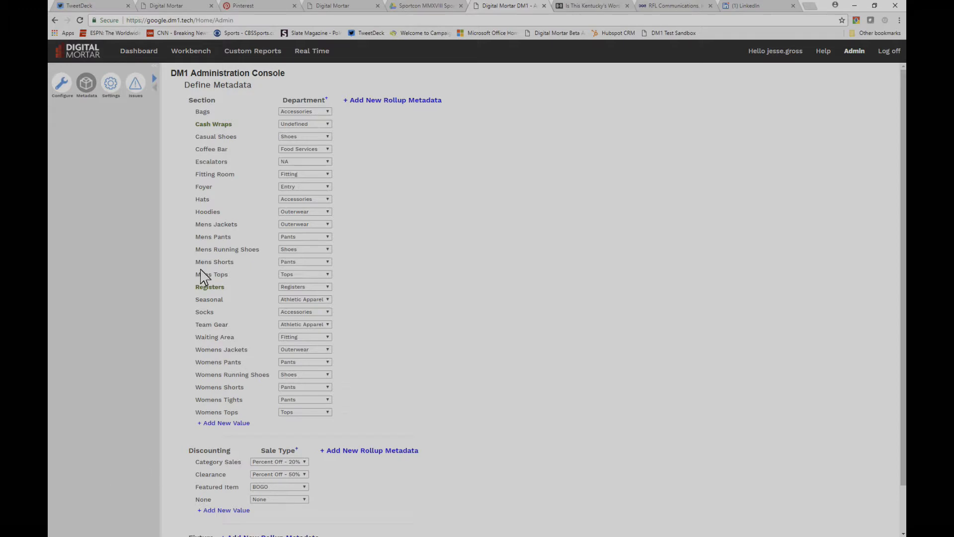
- Define a new Section roll-up named Teams with Team A as its first value
click(407, 101)
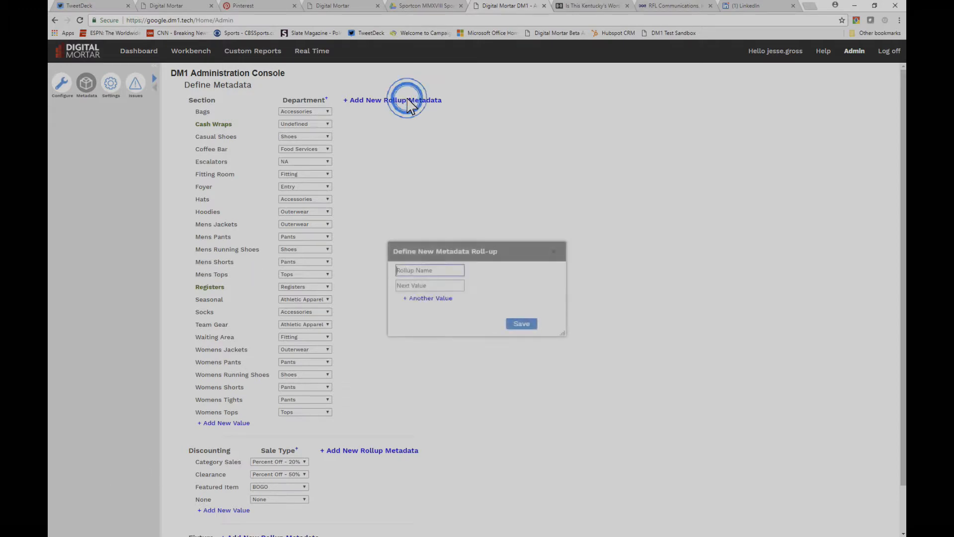
click(399, 270)
text(Team)
key(Tab)
text(Team )
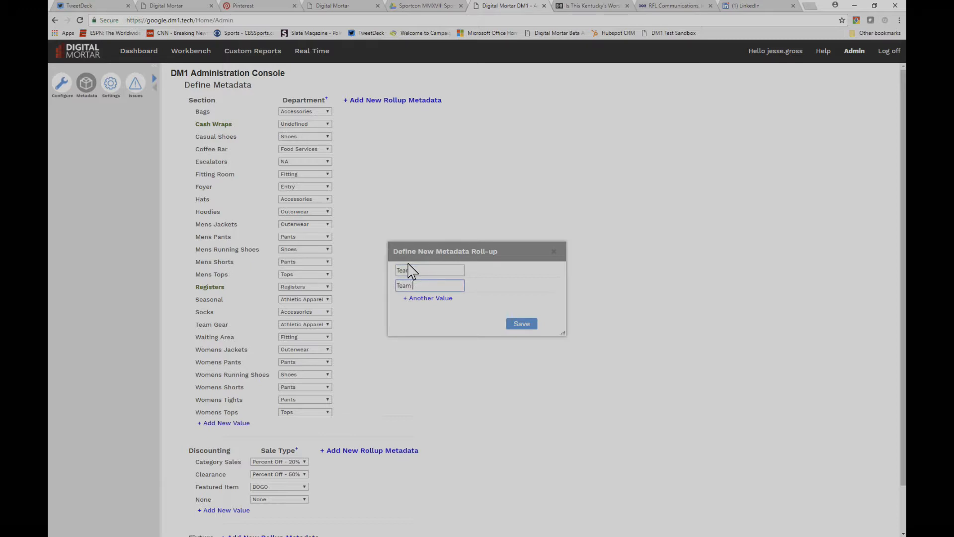
text(AvA)
- Add Team B and Team C as further values of the Teams roll-up and save it
click(416, 299)
text(Teabm)
key(BackSpace)
key(BackSpace)
text(m B)
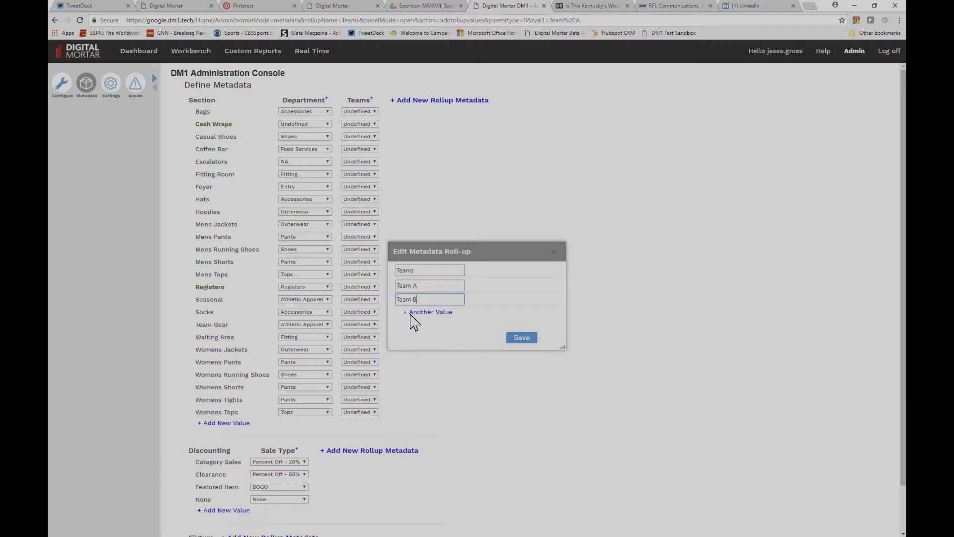
click(411, 312)
text(Team C)
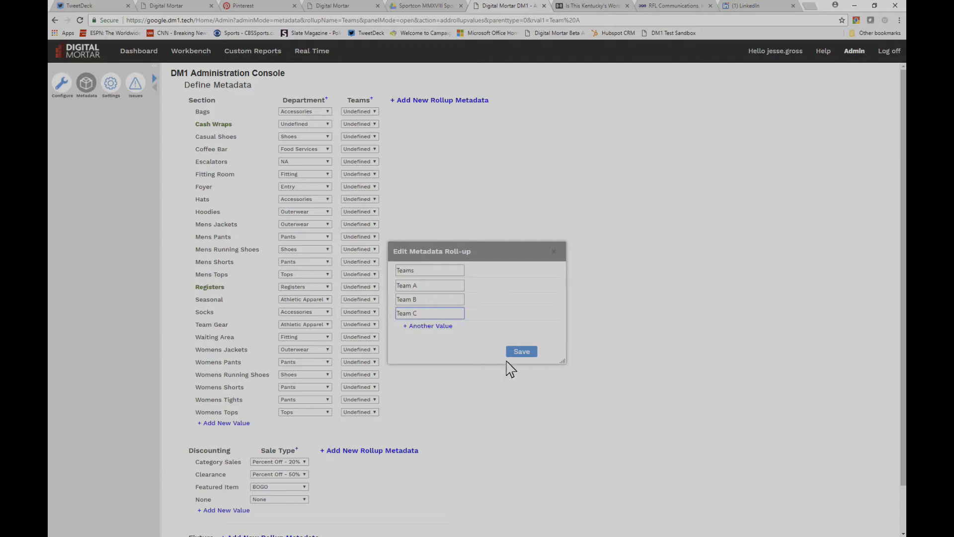
click(517, 353)
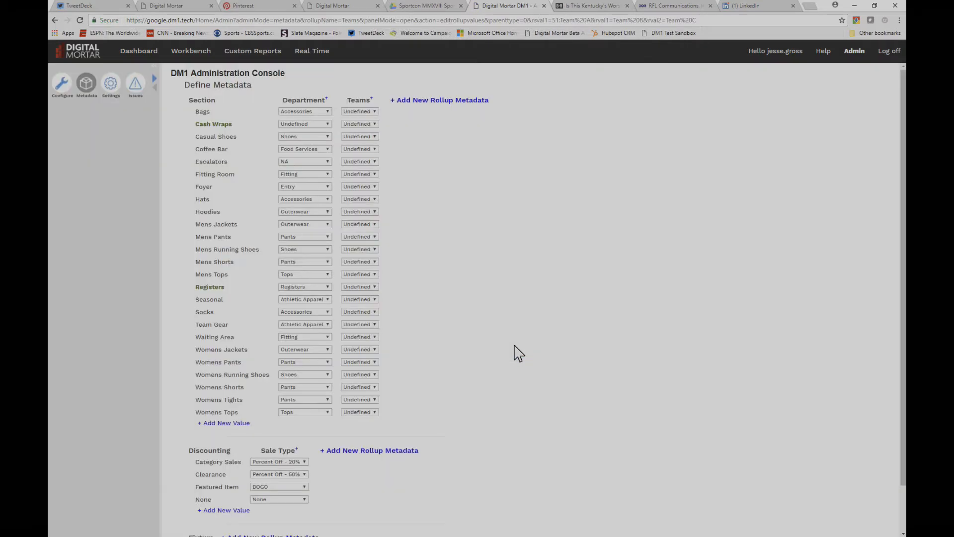
- Assign Bags to Team A, Casual Shoes to Team B and Coffee Bar to Team C
click(376, 112)
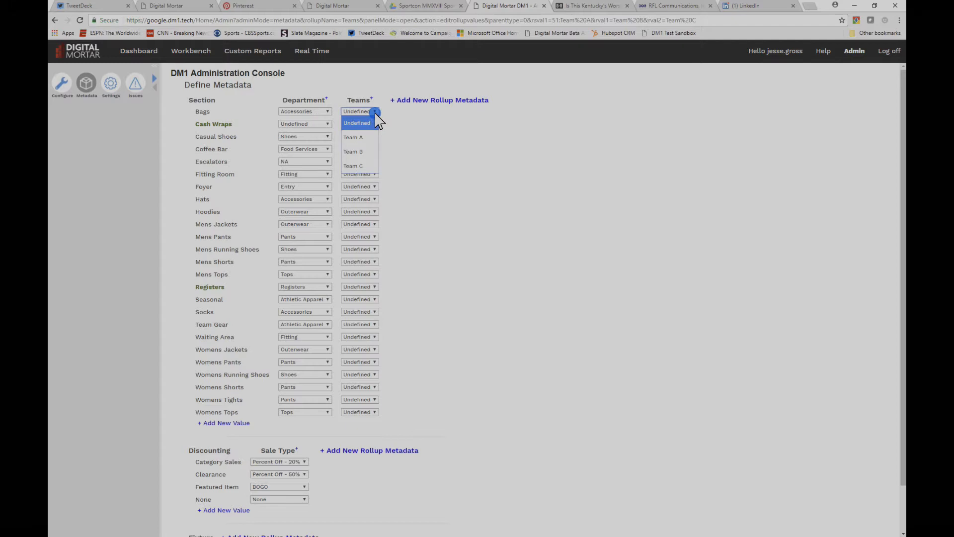
click(370, 137)
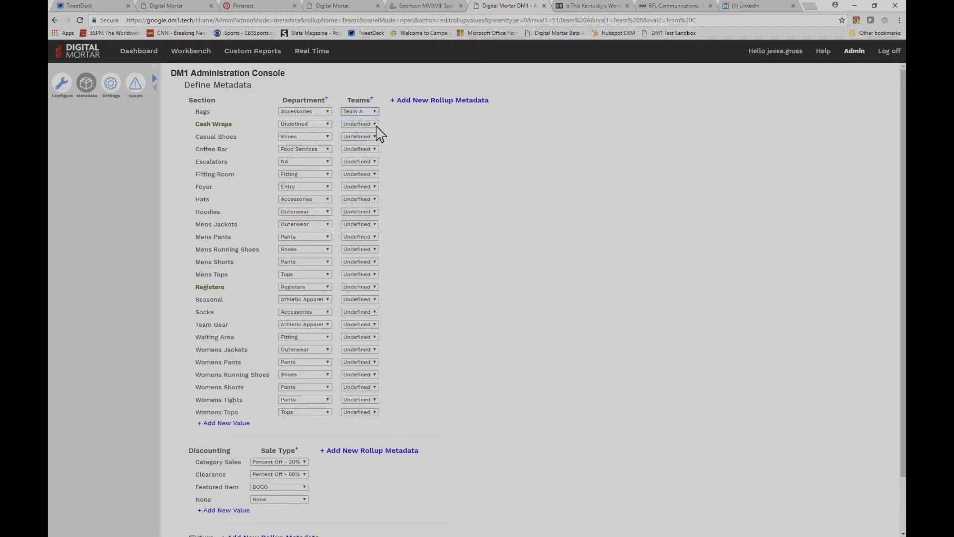
click(375, 135)
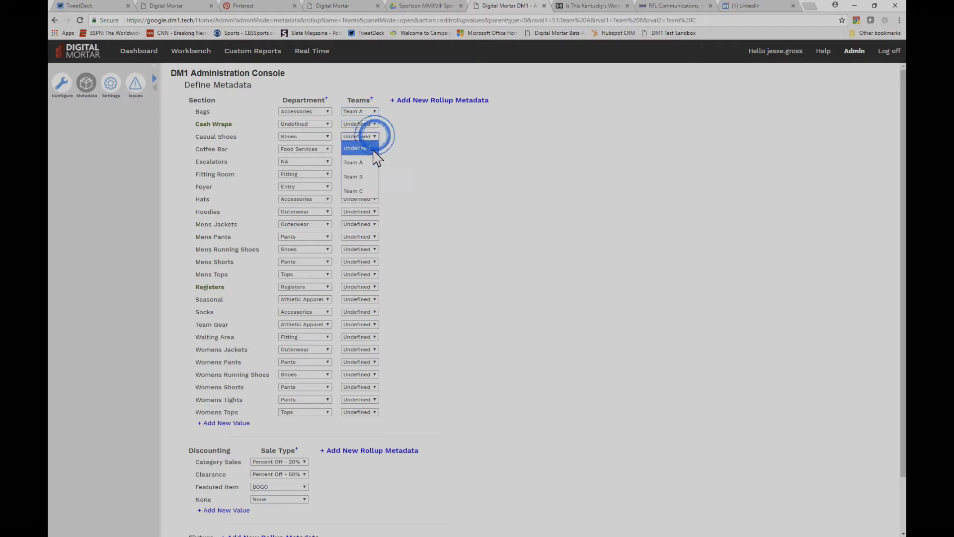
click(369, 177)
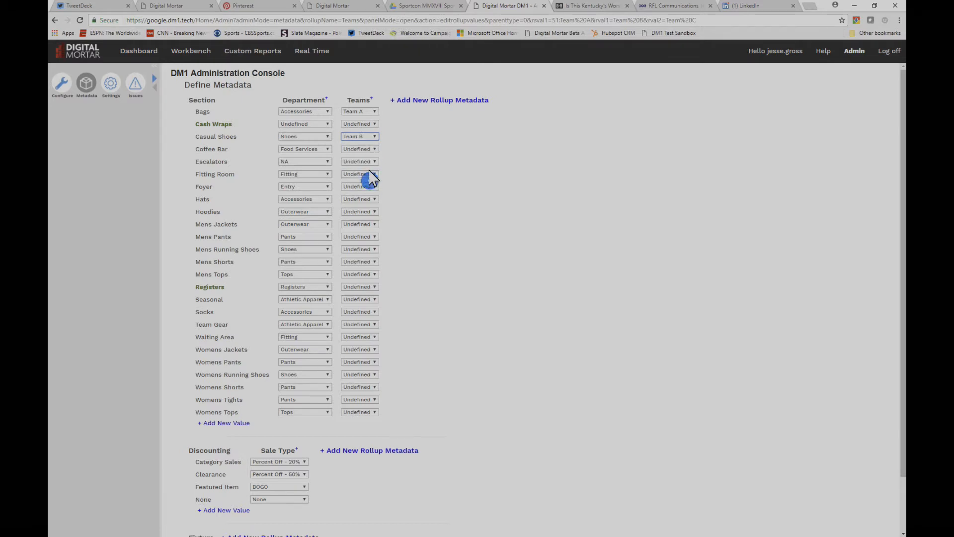
click(375, 150)
click(368, 203)
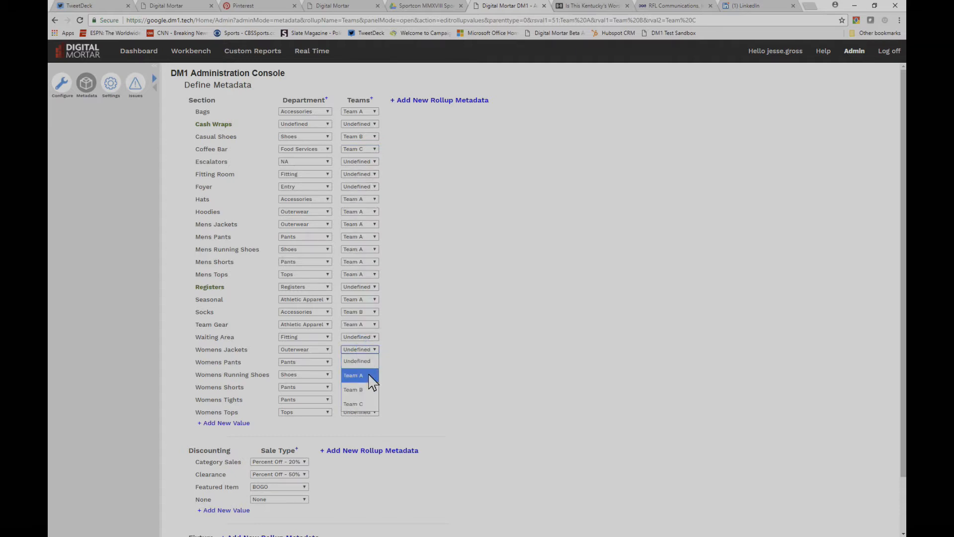
- Assign Womens Jackets and Womens Pants to Team A, and Womens Running Shoes to Team B
click(369, 375)
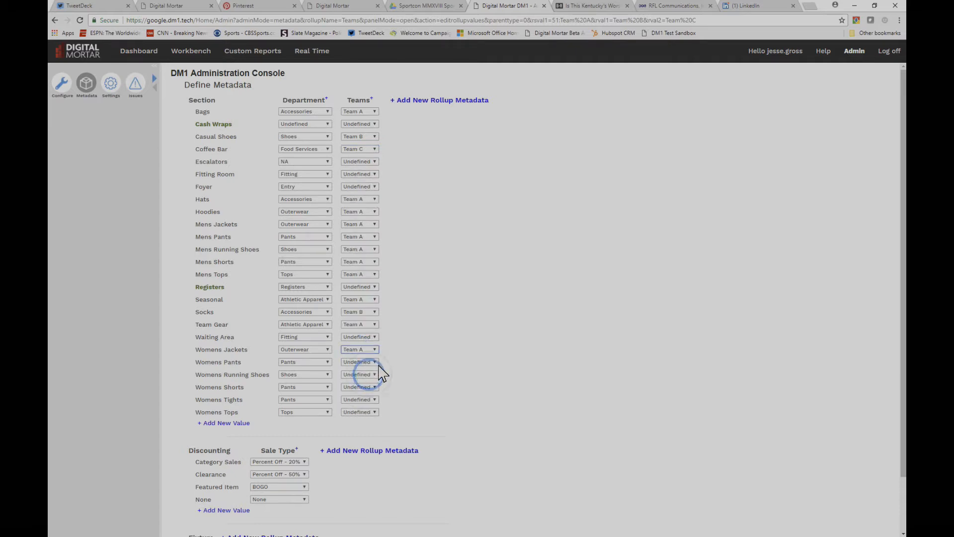
click(374, 361)
click(369, 387)
click(372, 375)
click(368, 418)
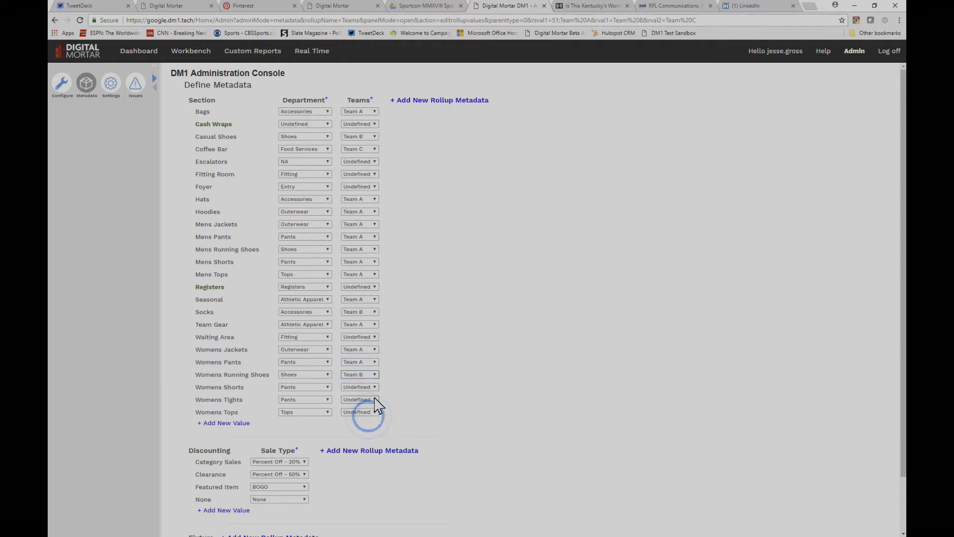
- Assign Womens Shorts, Womens Tights and Womens Tops to Team A, and save all metadata
click(374, 387)
click(374, 414)
click(374, 400)
click(374, 426)
click(374, 412)
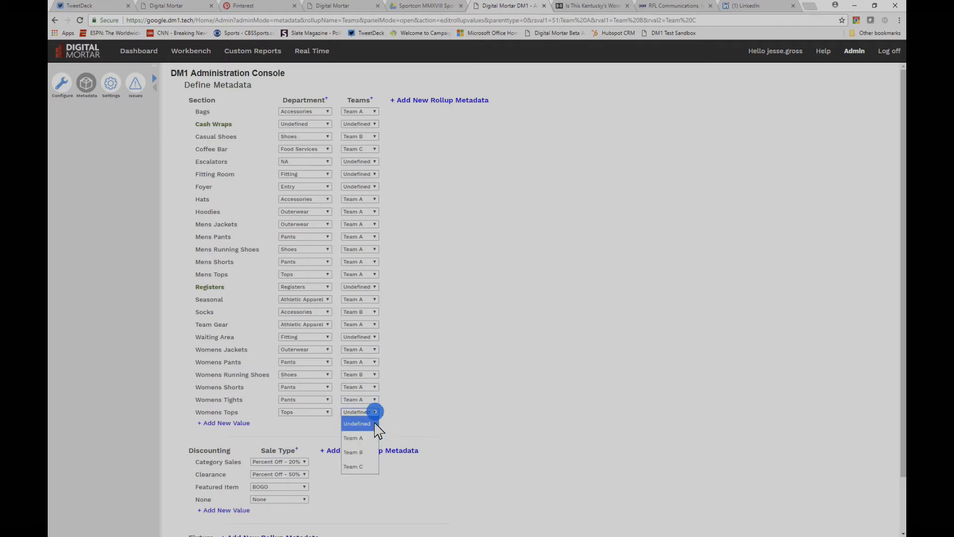
click(372, 436)
scroll(403, 497, down, 2)
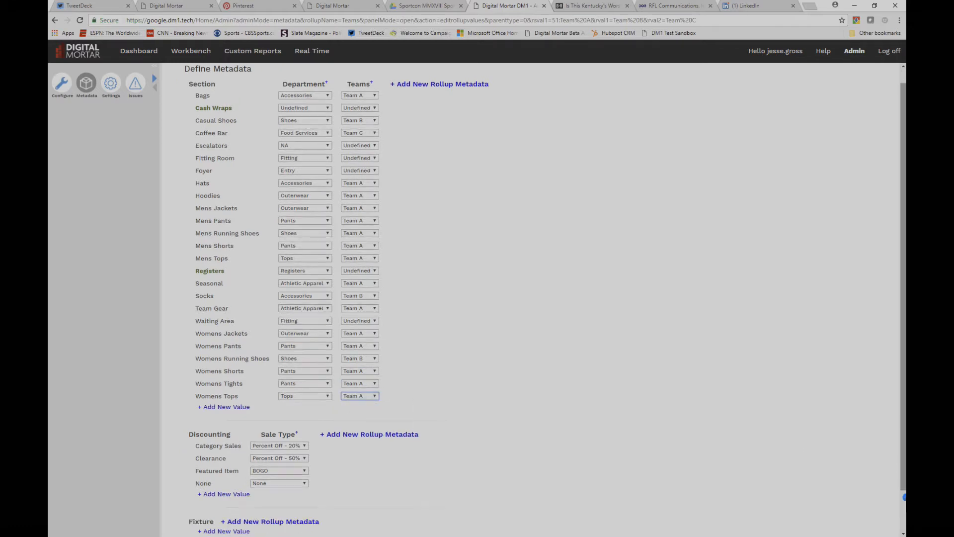
click(388, 527)
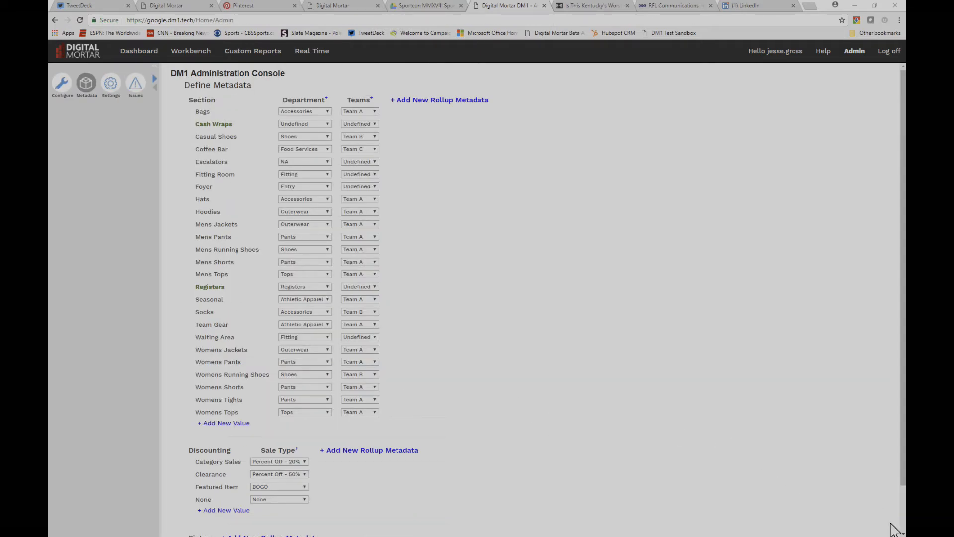
- Look at the sale types available for Category Sales under Discounting, leaving the selection as it is
click(903, 533)
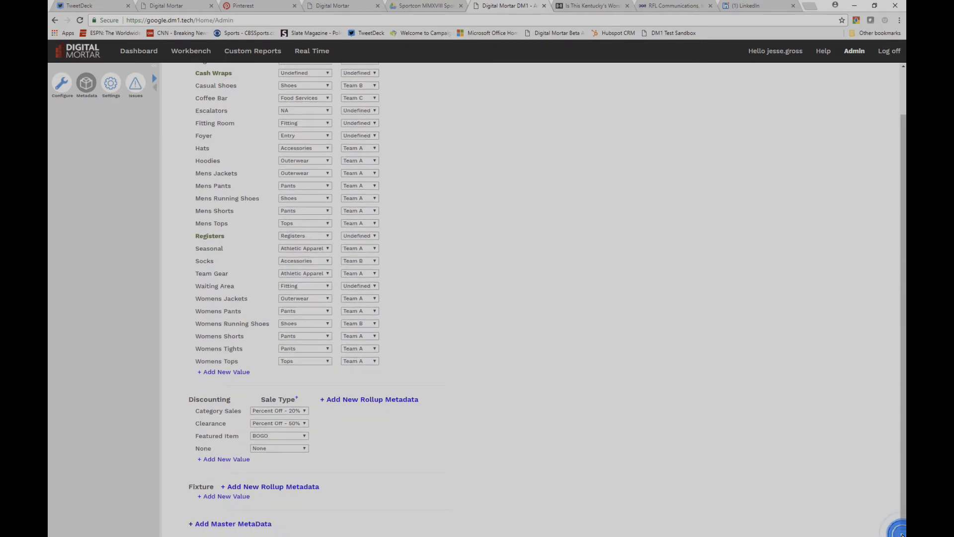
click(304, 411)
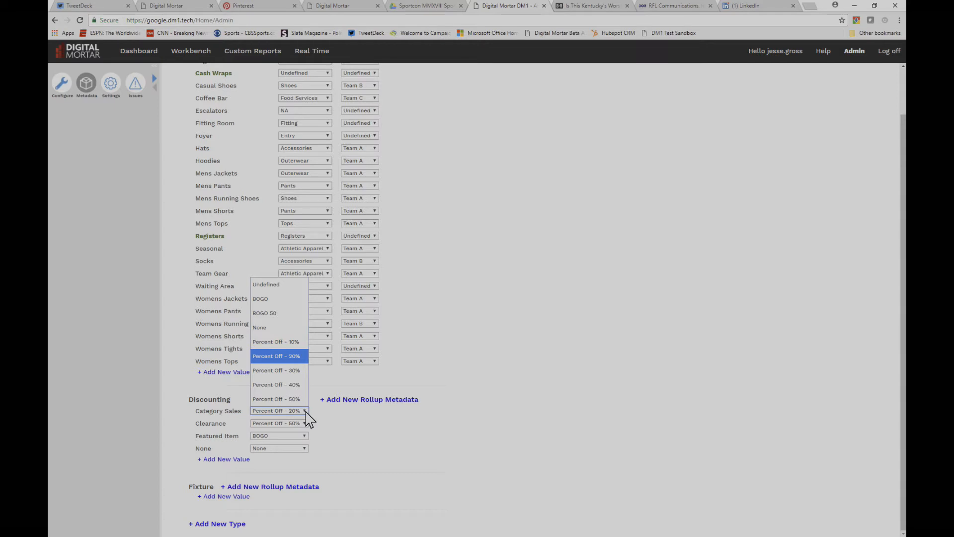
click(420, 413)
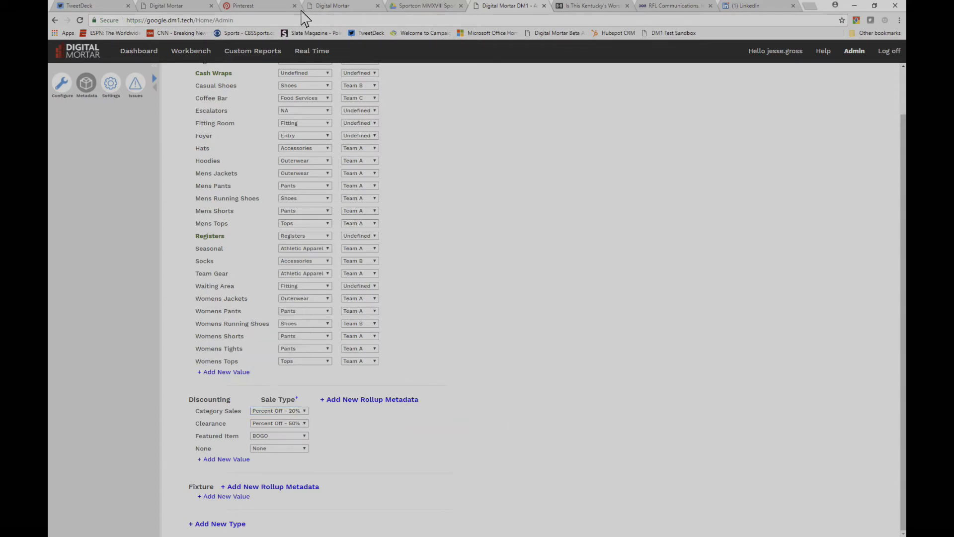
- Open the Workbench and set the Downtown store layout to report on Teams
click(192, 51)
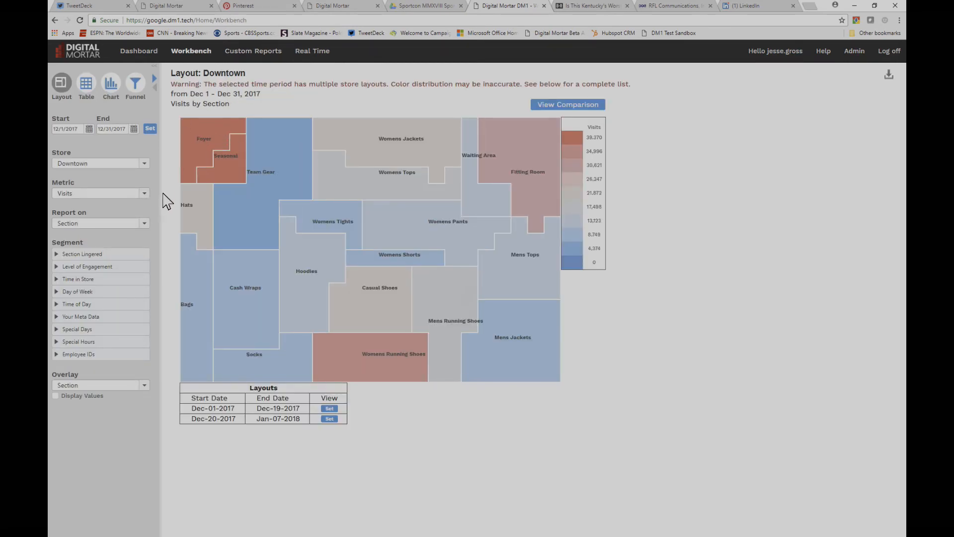
click(144, 224)
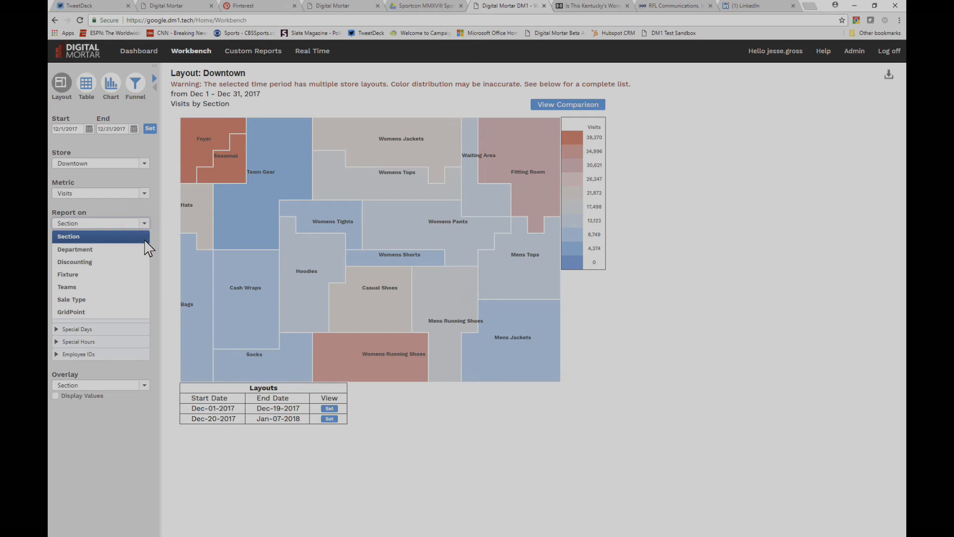
click(121, 287)
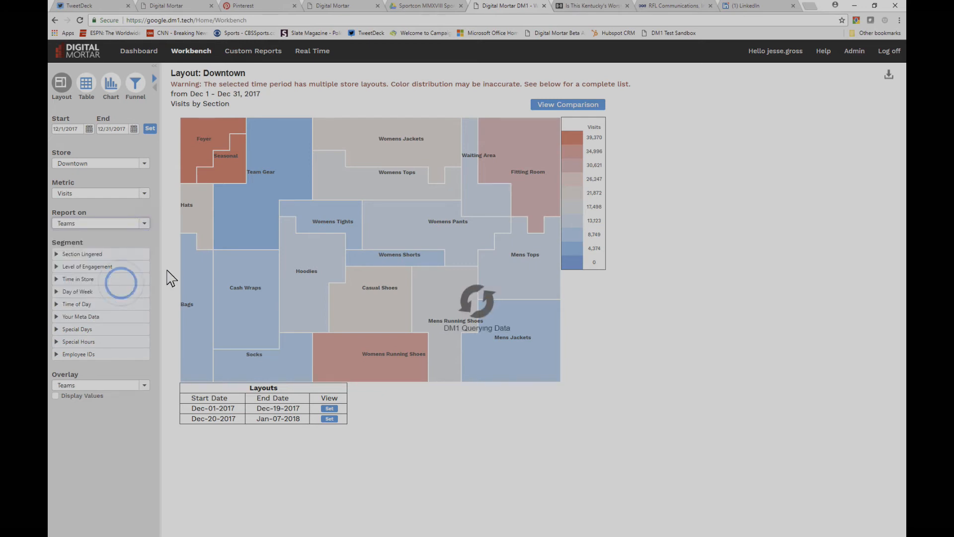